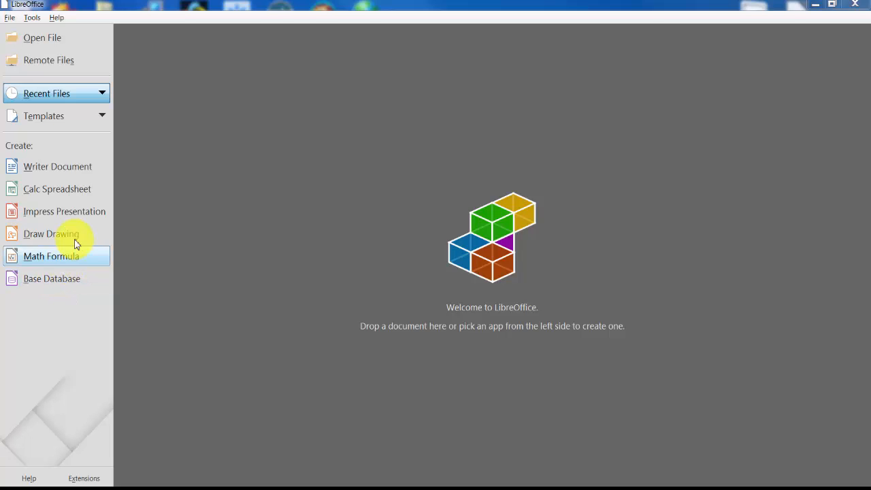
Create a new Writer document, add two blank lines and return the text cursor to the first line
{"action": "left_click", "coordinate": [45, 168]}
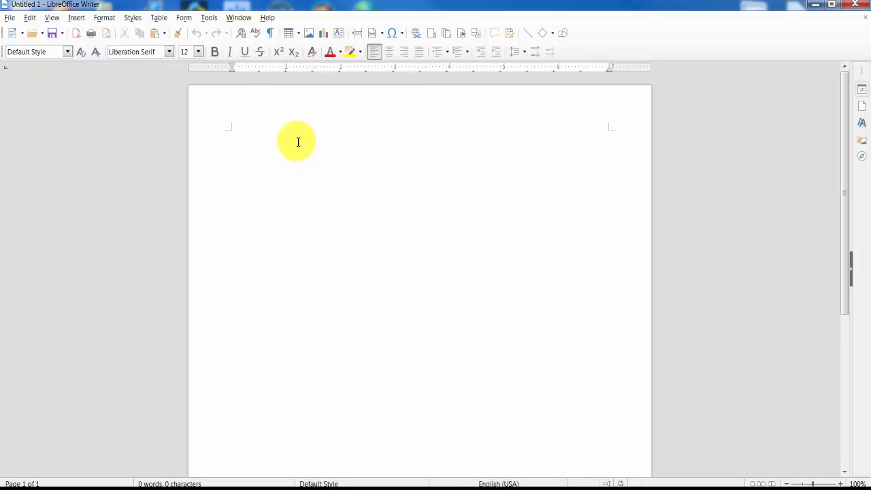
{"action": "key", "text": "Return"}
{"action": "key", "text": "Return"}
{"action": "left_click", "coordinate": [234, 140]}
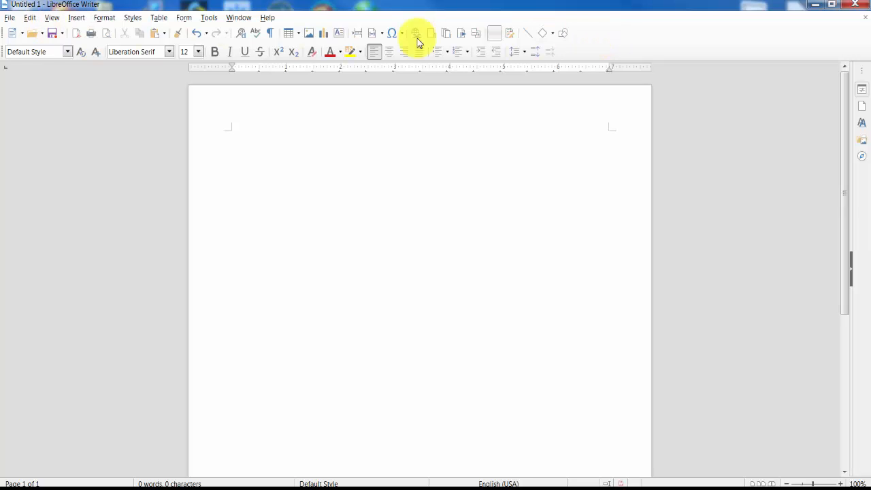
Set the font to Times New Roman and enter "This is an example" on the first line
{"action": "left_click", "coordinate": [171, 53]}
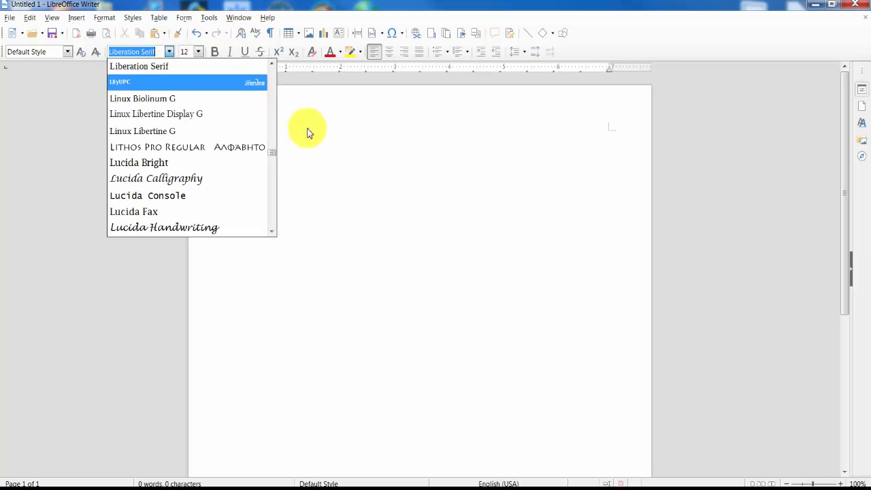
{"action": "scroll", "coordinate": [275, 181], "scroll_direction": "up", "scroll_amount": 3}
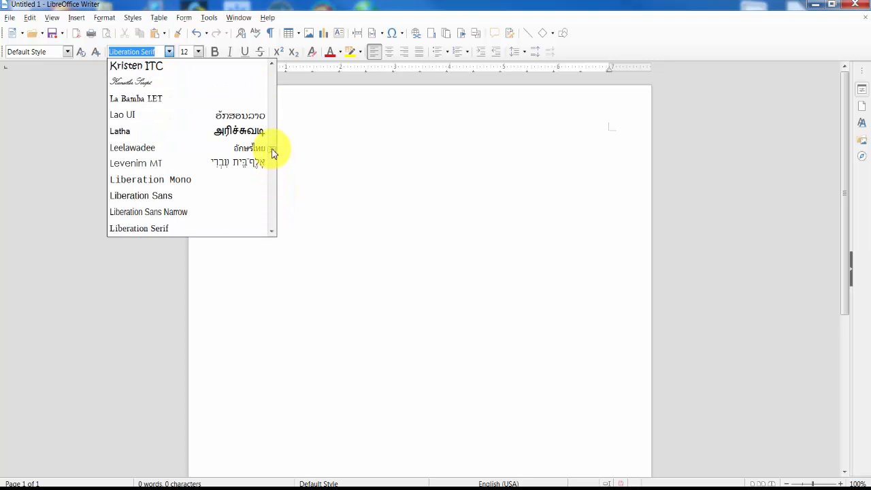
{"action": "left_click_drag", "start_coordinate": [275, 151], "coordinate": [268, 211]}
{"action": "scroll", "coordinate": [269, 218], "scroll_direction": "down", "scroll_amount": 3}
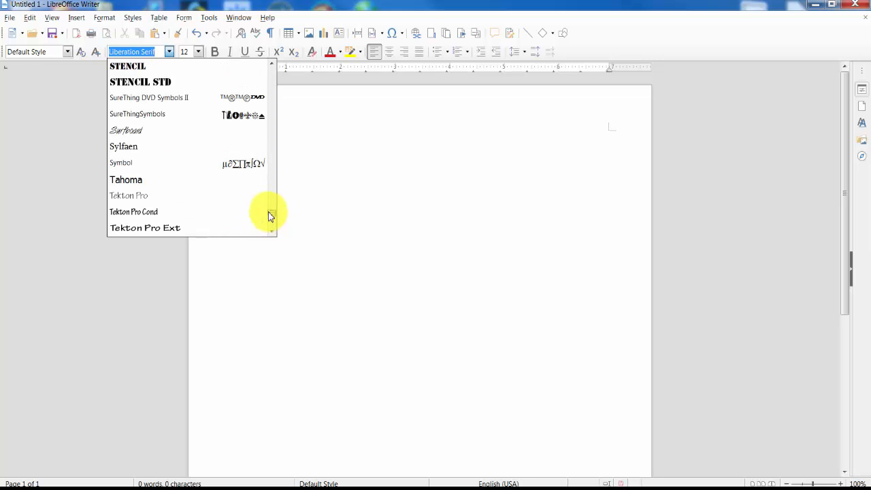
{"action": "scroll", "coordinate": [269, 212], "scroll_direction": "down", "scroll_amount": 1}
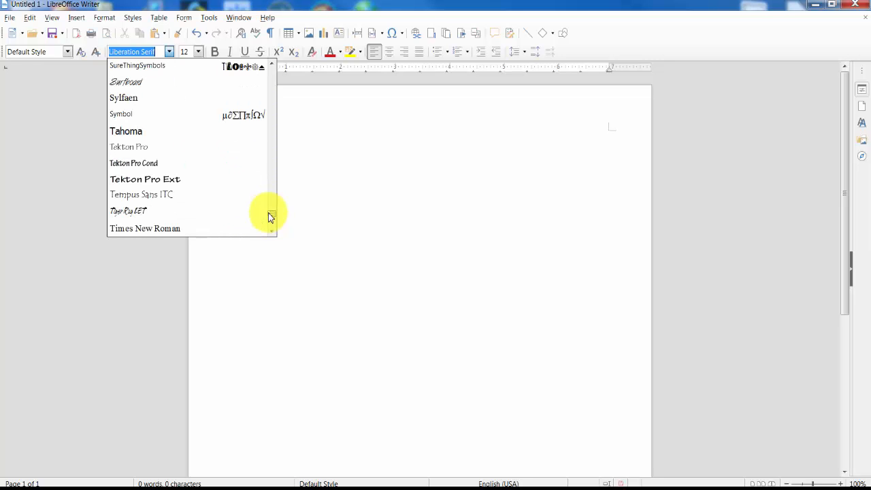
{"action": "scroll", "coordinate": [179, 233], "scroll_direction": "up", "scroll_amount": 1}
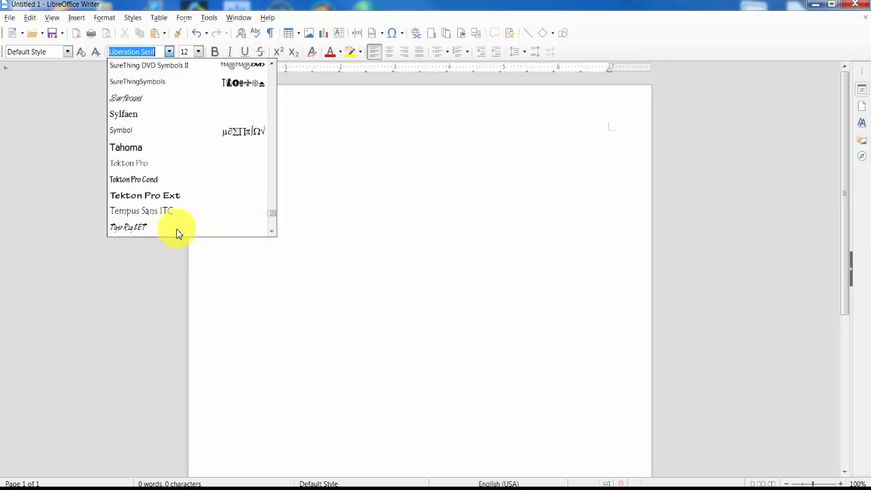
{"action": "left_click", "coordinate": [178, 234]}
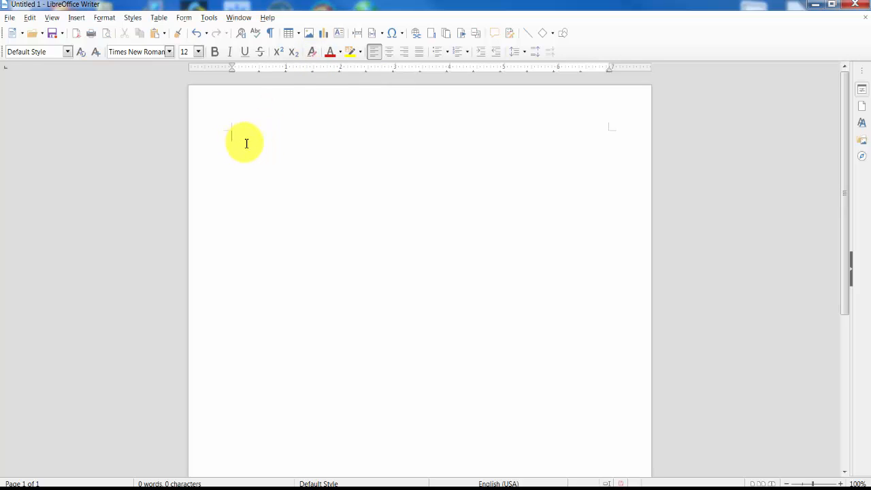
{"action": "type", "text": "This is an example"}
Format the line "This is an example" as bold, size 15, with a crimson red font colour
{"action": "left_click_drag", "start_coordinate": [226, 135], "coordinate": [311, 136]}
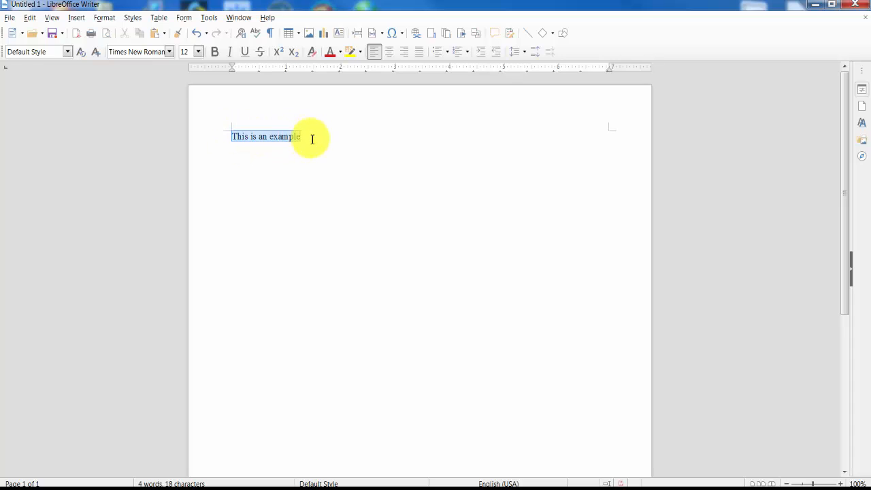
{"action": "left_click", "coordinate": [216, 53]}
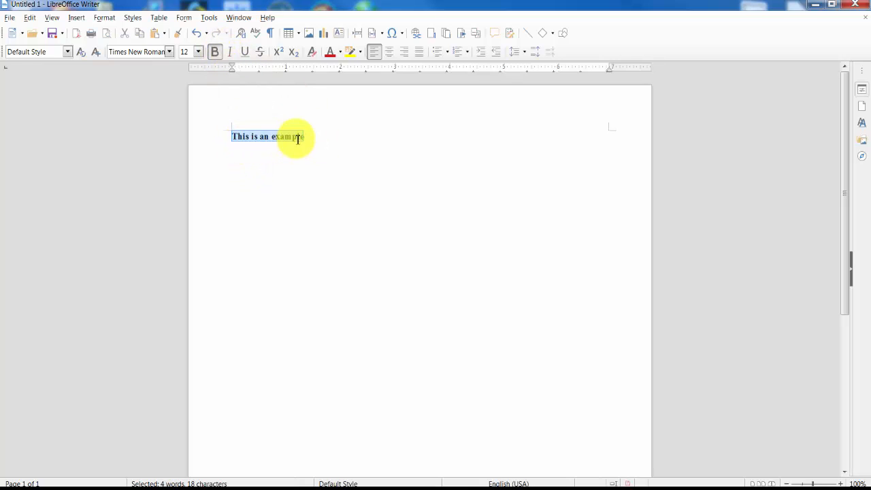
{"action": "left_click", "coordinate": [198, 55]}
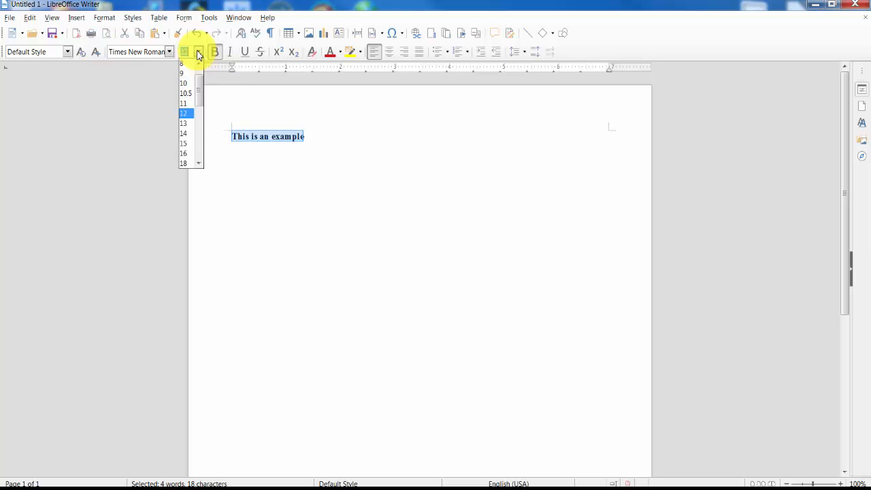
{"action": "left_click", "coordinate": [187, 143]}
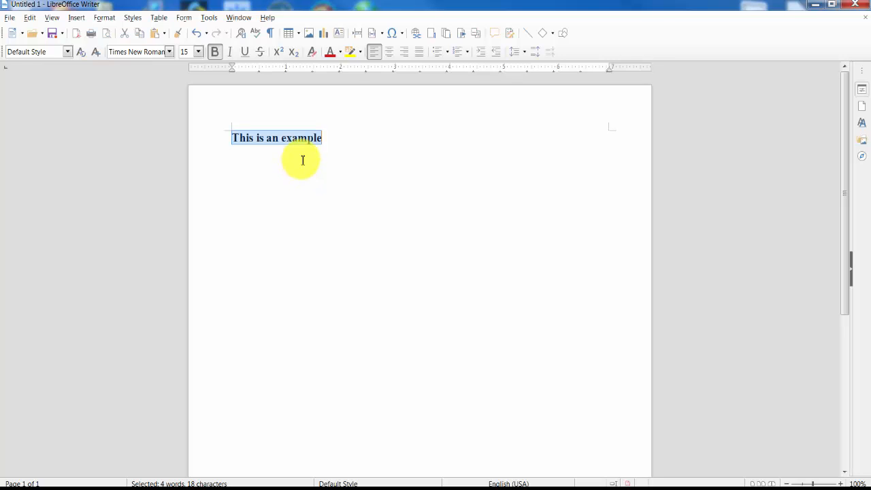
{"action": "left_click", "coordinate": [341, 53]}
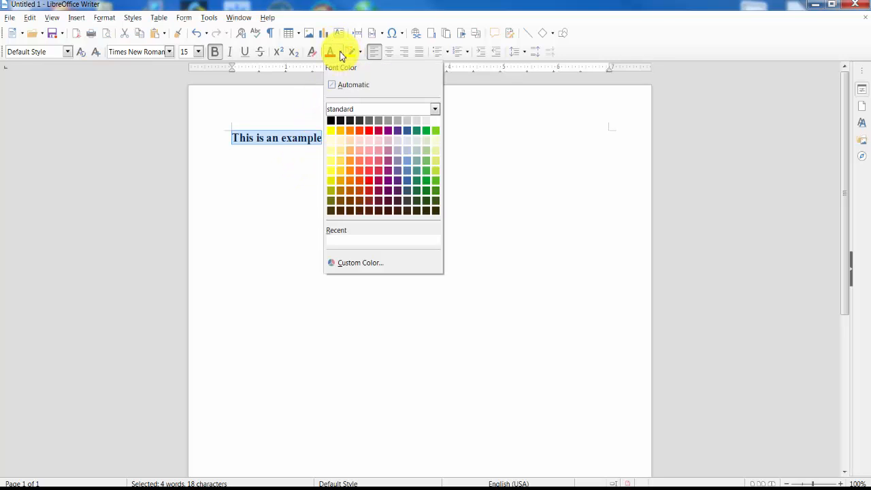
{"action": "left_click", "coordinate": [377, 174]}
{"action": "left_click", "coordinate": [246, 171]}
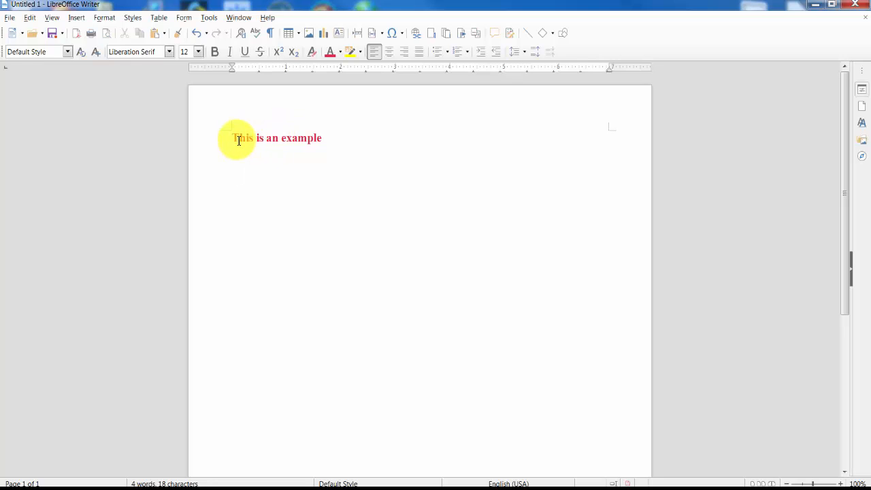
Highlight the line "This is an example" in yellow and place the text cursor below it
{"action": "left_click_drag", "start_coordinate": [234, 137], "coordinate": [321, 140]}
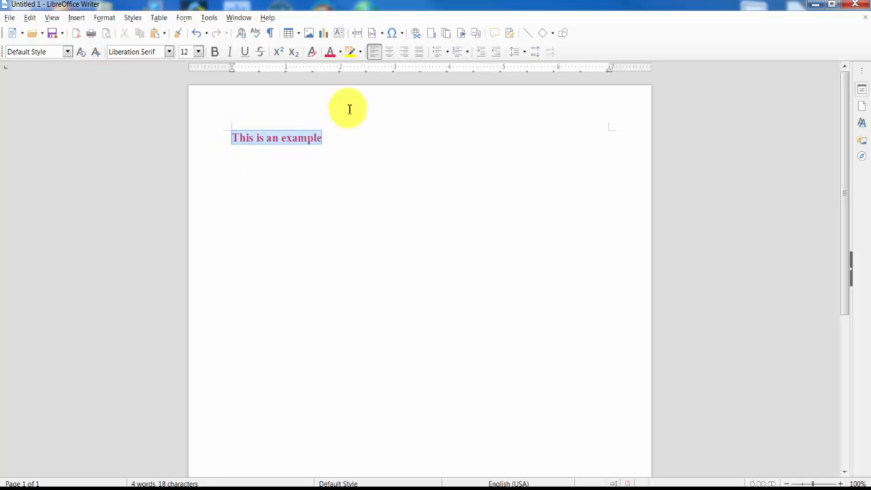
{"action": "left_click", "coordinate": [361, 53]}
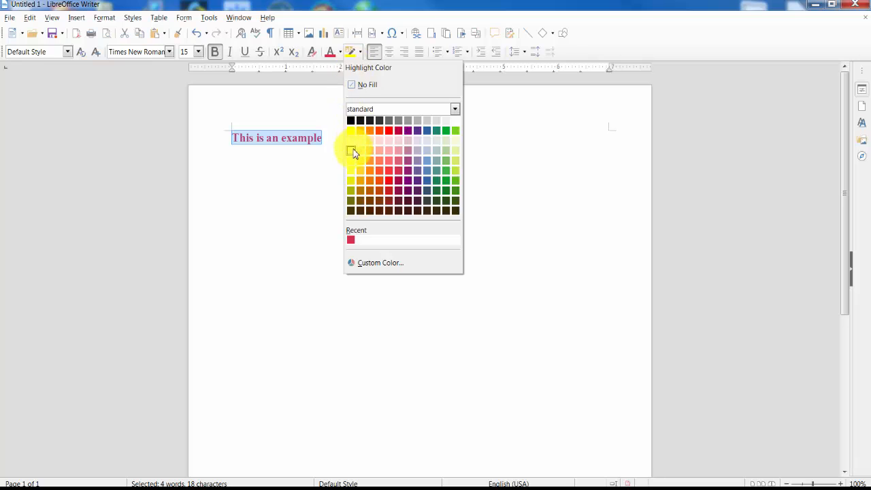
{"action": "left_click", "coordinate": [349, 131]}
{"action": "left_click", "coordinate": [279, 162]}
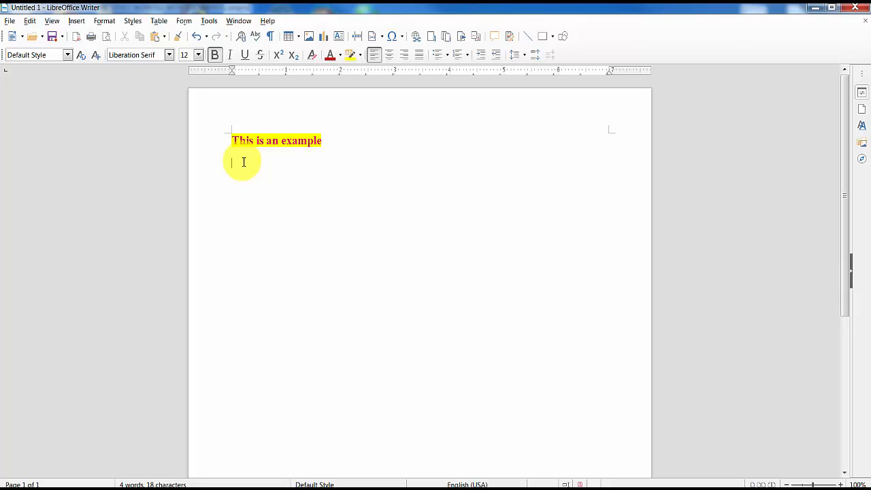
Enter "This is another example" below the highlighted line
{"action": "type", "text": "t"}
{"action": "key", "text": "BackSpace"}
{"action": "type", "text": "This is another example"}
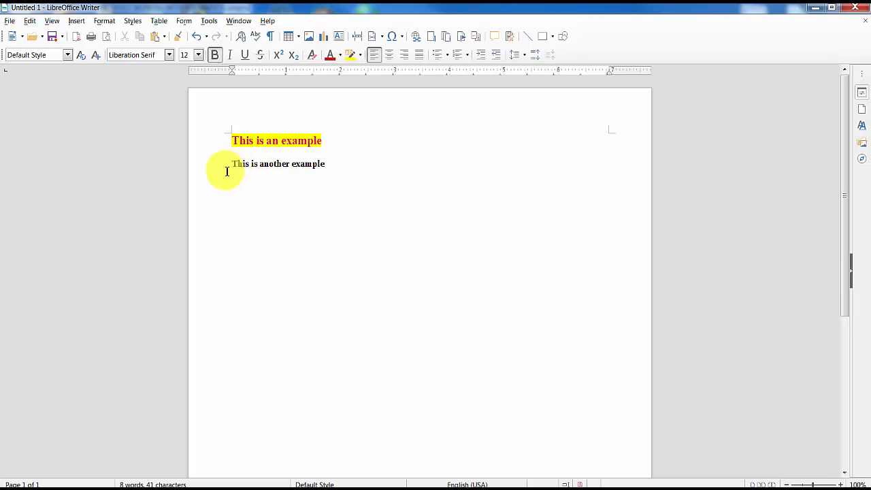
Set the line "This is another example" to font size 18 and make it italic
{"action": "double_click", "coordinate": [233, 165]}
{"action": "left_click_drag", "start_coordinate": [275, 168], "coordinate": [330, 163]}
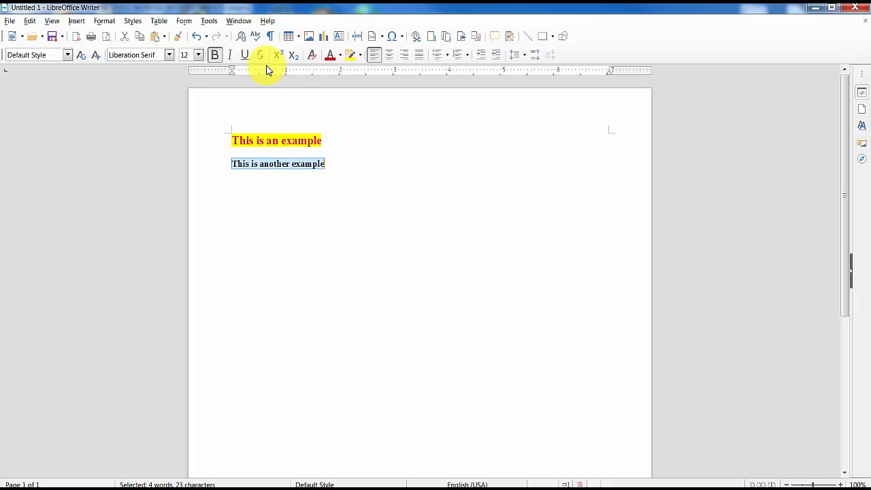
{"action": "left_click", "coordinate": [198, 55]}
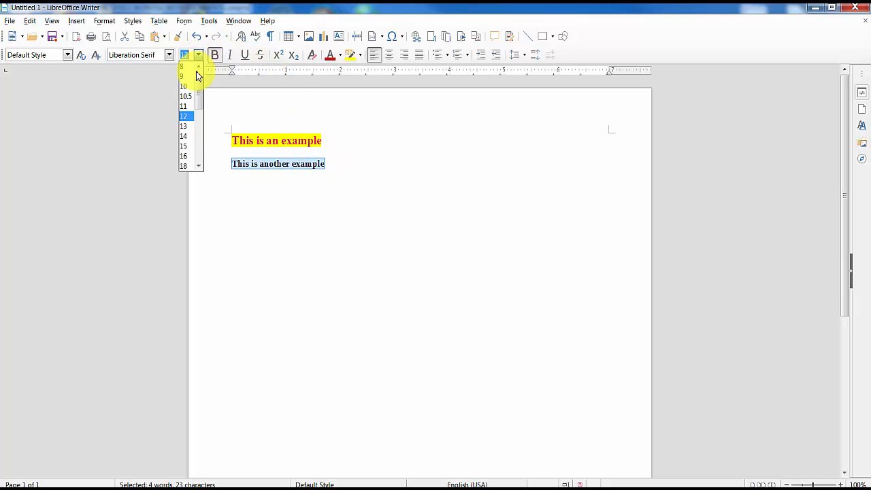
{"action": "left_click", "coordinate": [189, 166]}
{"action": "left_click", "coordinate": [231, 55]}
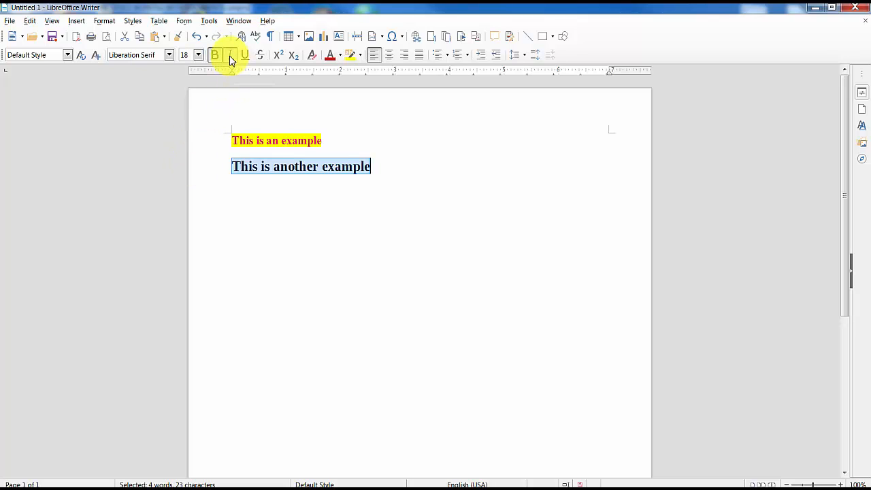
{"action": "left_click", "coordinate": [342, 207]}
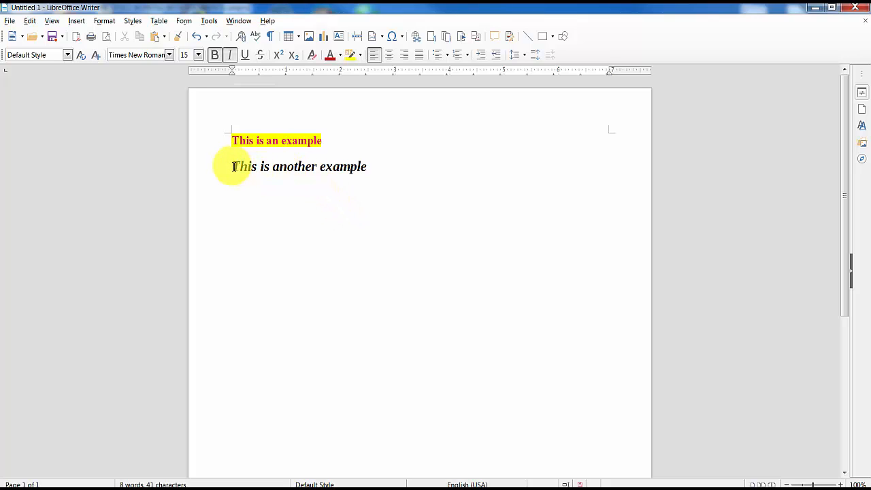
Turn the line "This is another example" into a numbered list item in the 1), 2), 3) format
{"action": "left_click_drag", "start_coordinate": [232, 167], "coordinate": [248, 167]}
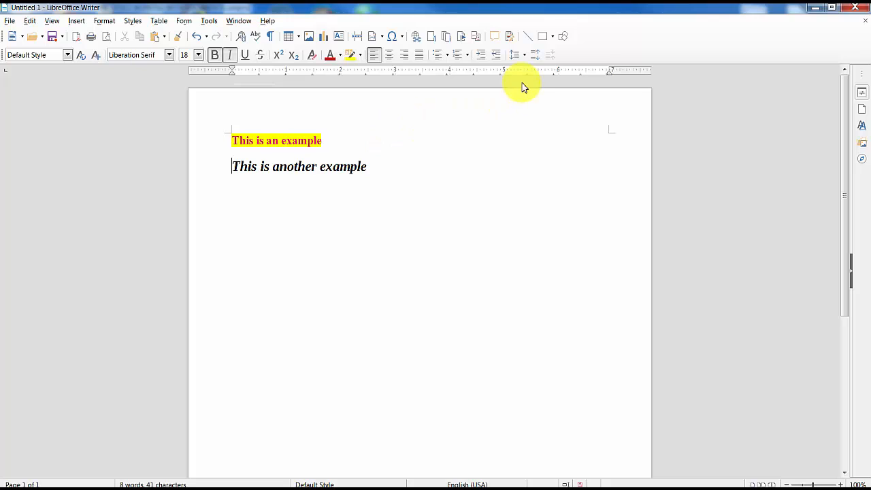
{"action": "left_click", "coordinate": [468, 56]}
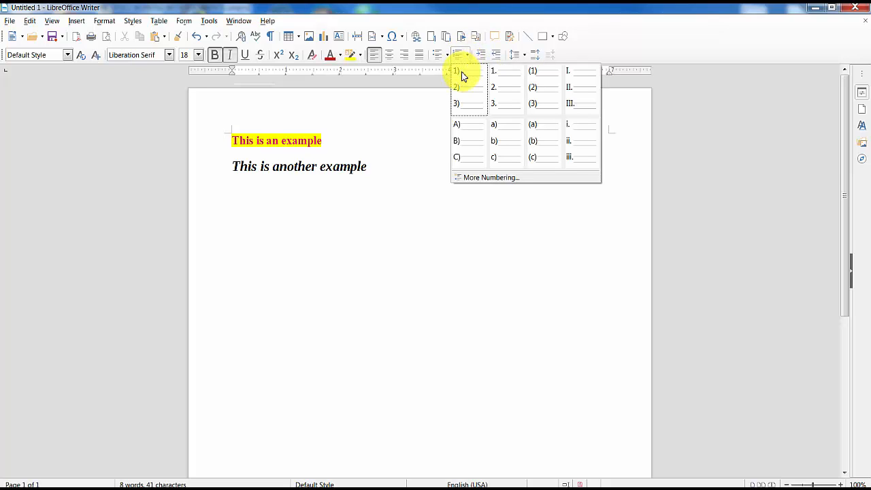
{"action": "left_click", "coordinate": [462, 76]}
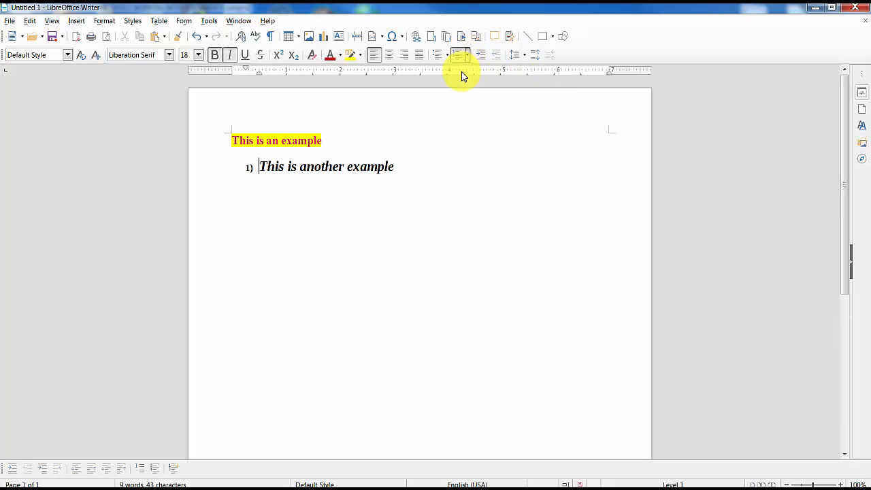
Add a second numbered list item reading "This is another line"
{"action": "left_click", "coordinate": [402, 168]}
{"action": "key", "text": "Return"}
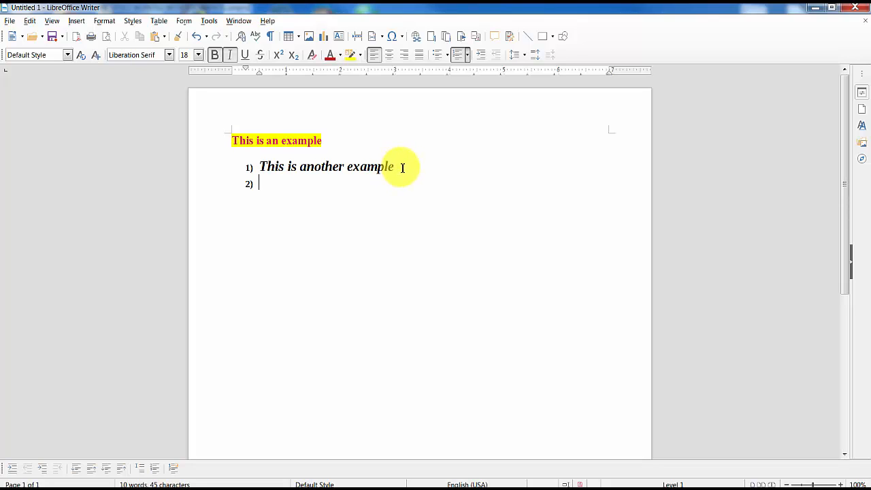
{"action": "type", "text": "This is another l"}
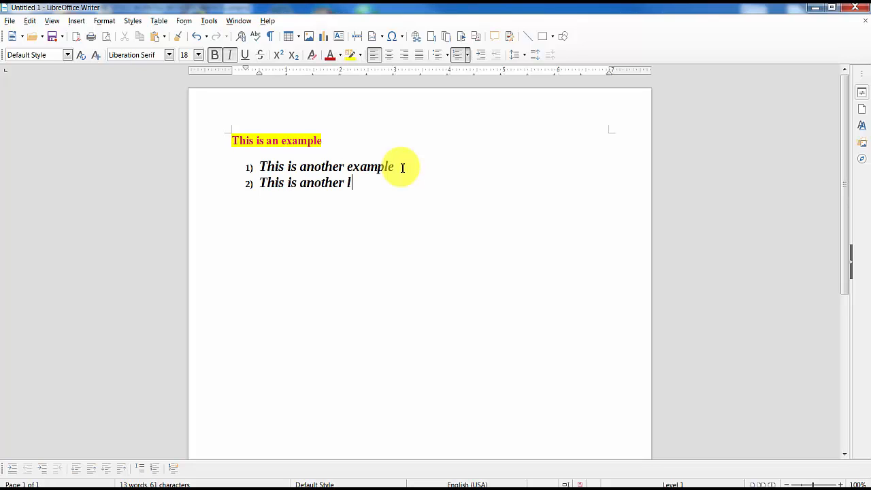
{"action": "type", "text": "ine"}
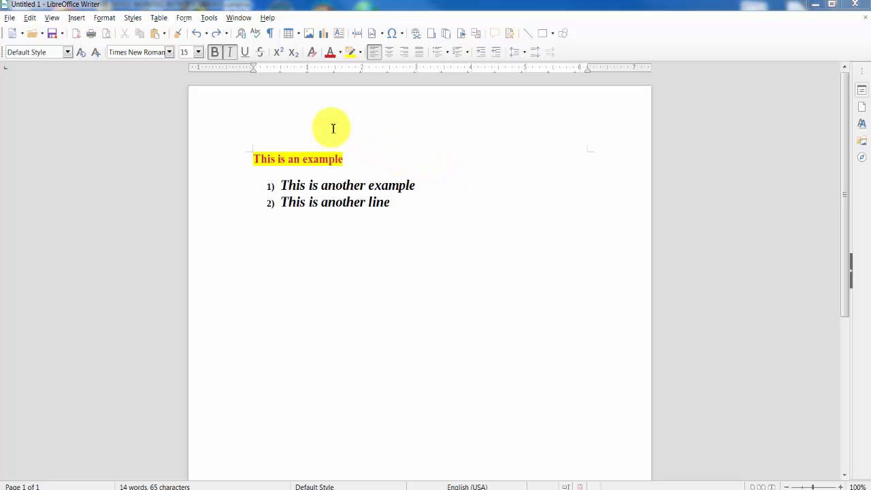
Open the page style's paper and margin settings and set the left margin to 1.60"
{"action": "left_click", "coordinate": [106, 18]}
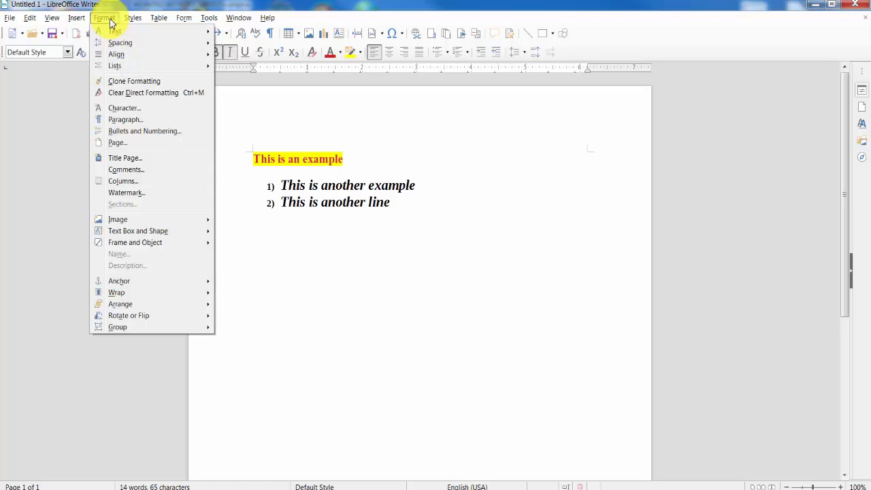
{"action": "left_click", "coordinate": [116, 146]}
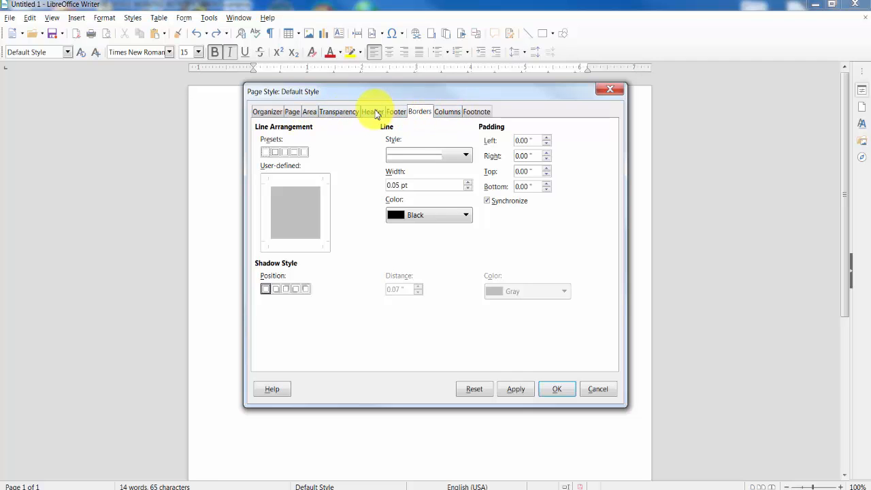
{"action": "left_click", "coordinate": [308, 112]}
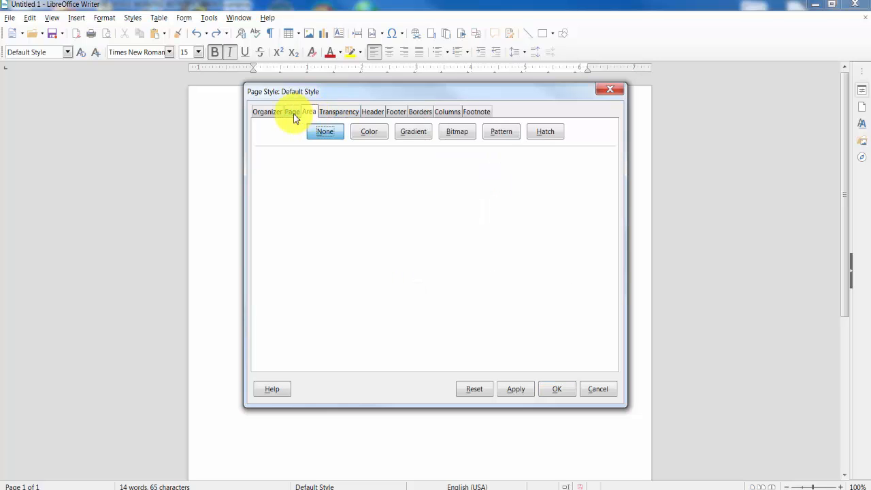
{"action": "left_click", "coordinate": [293, 114]}
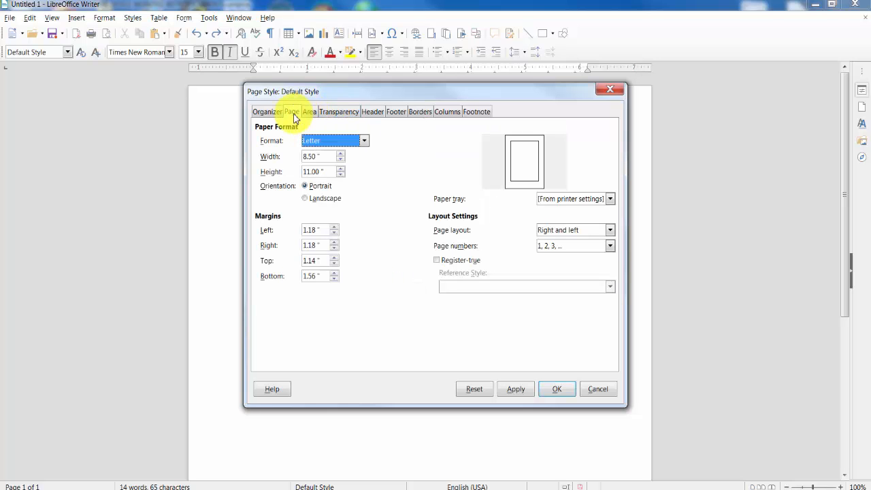
{"action": "left_click", "coordinate": [334, 228]}
{"action": "left_click", "coordinate": [334, 228]}
{"action": "left_click", "coordinate": [333, 228]}
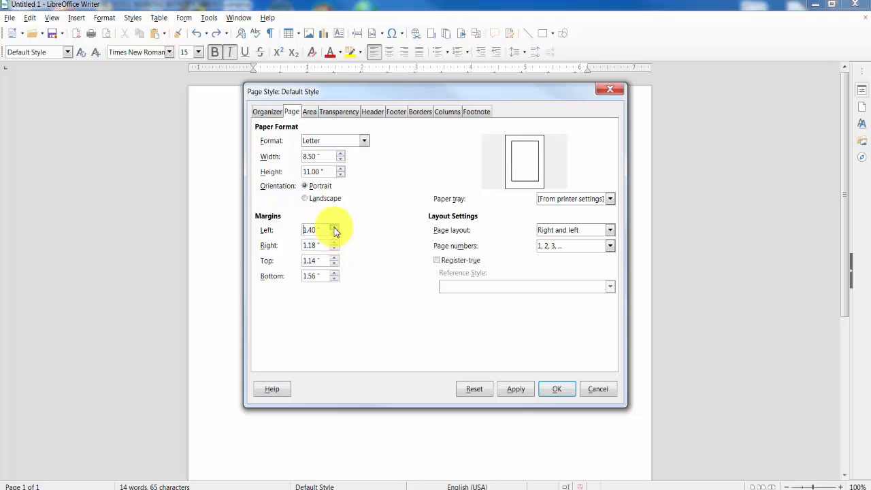
{"action": "left_click", "coordinate": [333, 228]}
{"action": "left_click", "coordinate": [333, 228]}
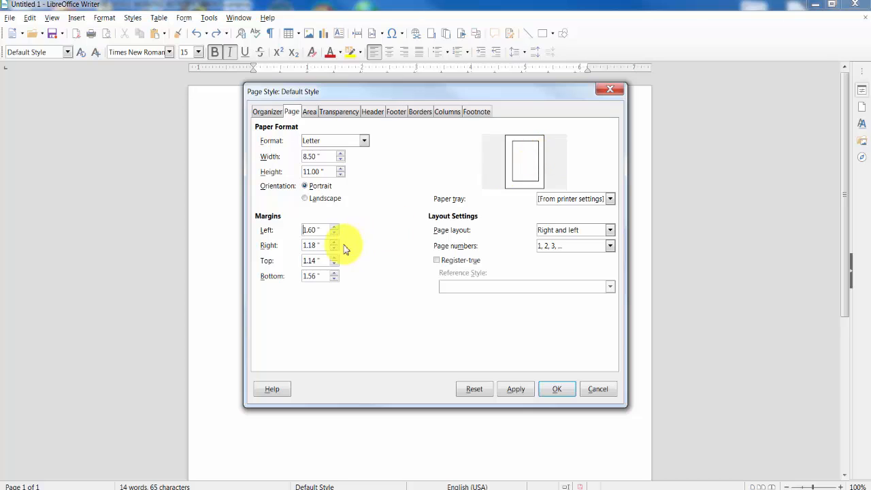
Set the page's right margin to 1.46", top margin to 1.36" and bottom margin to 1.72"
{"action": "left_click", "coordinate": [334, 242]}
{"action": "left_click", "coordinate": [334, 242]}
{"action": "left_click", "coordinate": [334, 242]}
{"action": "left_click", "coordinate": [334, 242]}
{"action": "left_click", "coordinate": [333, 258]}
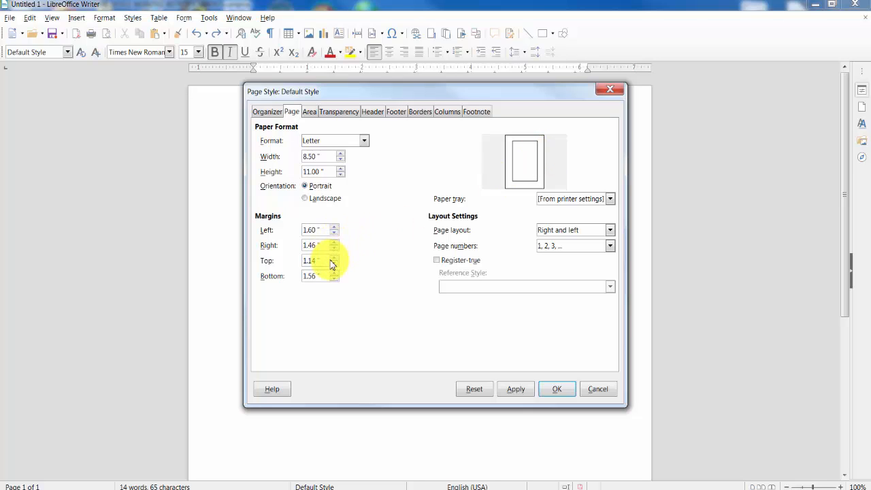
{"action": "left_click", "coordinate": [333, 258]}
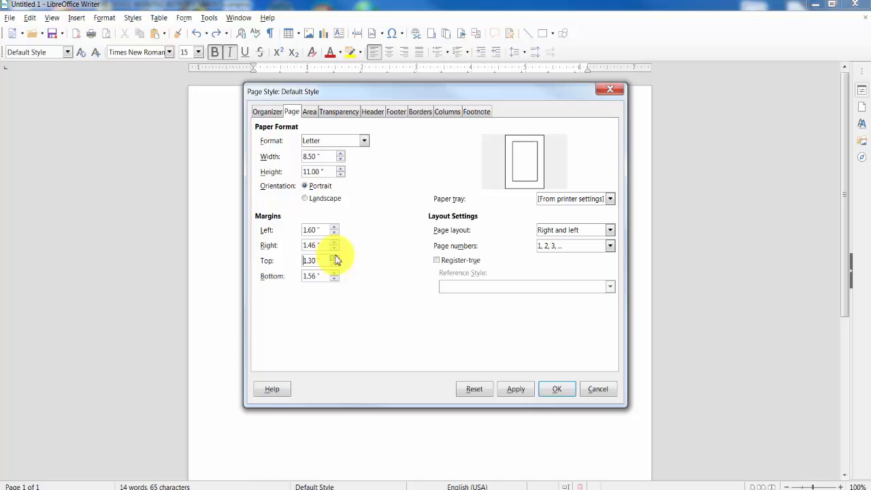
{"action": "left_click", "coordinate": [333, 273]}
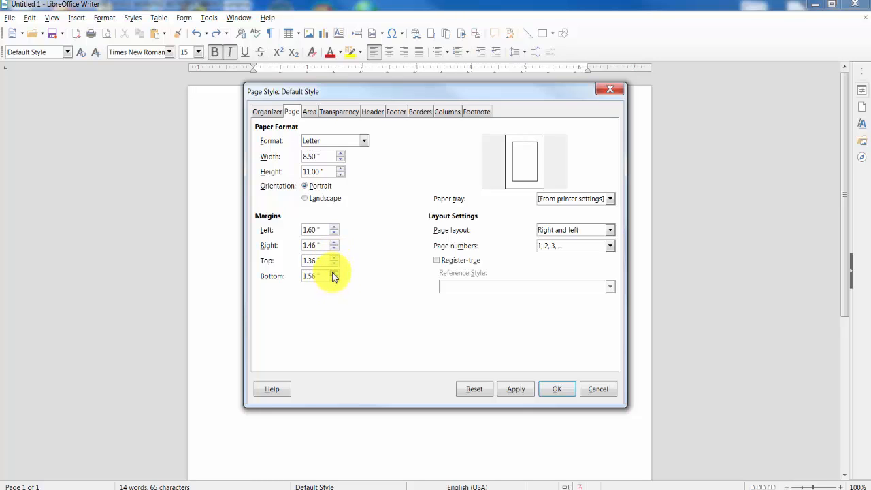
{"action": "left_click", "coordinate": [333, 273]}
{"action": "left_click", "coordinate": [334, 273]}
{"action": "left_click", "coordinate": [333, 273]}
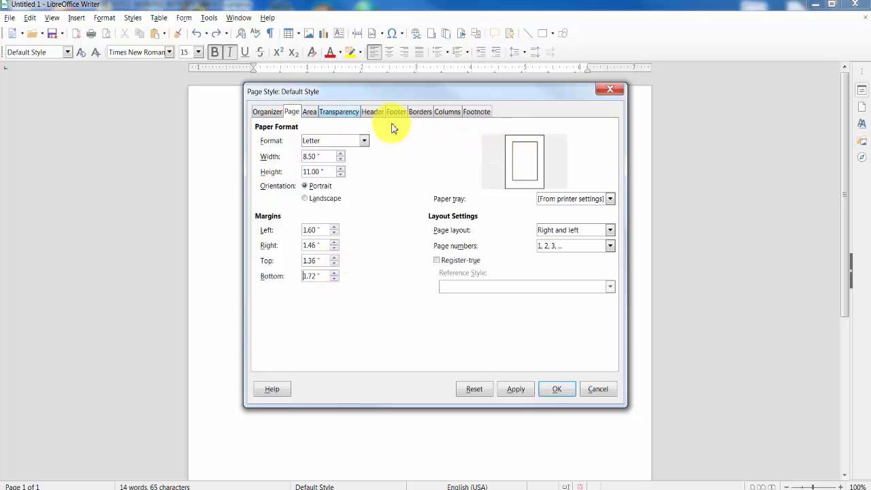
Set the page border line to a solid style, 3.00 pt wide, in Dark Blue 1
{"action": "left_click", "coordinate": [421, 115]}
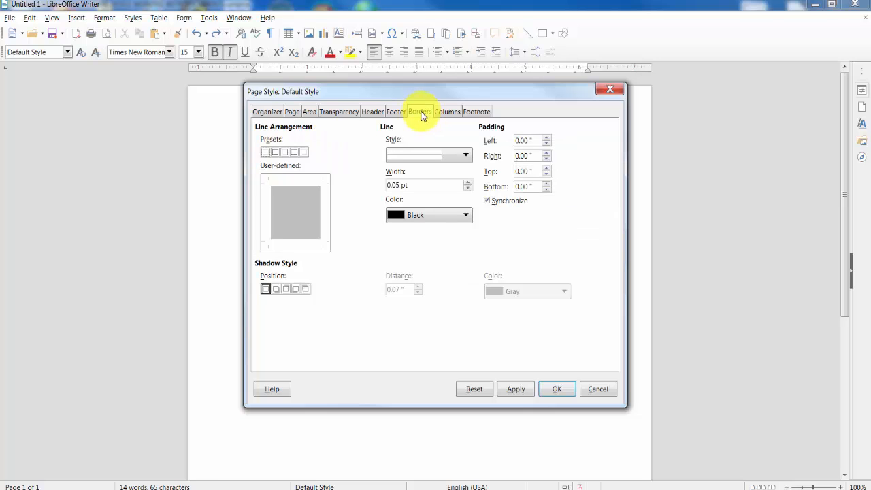
{"action": "left_click", "coordinate": [468, 217]}
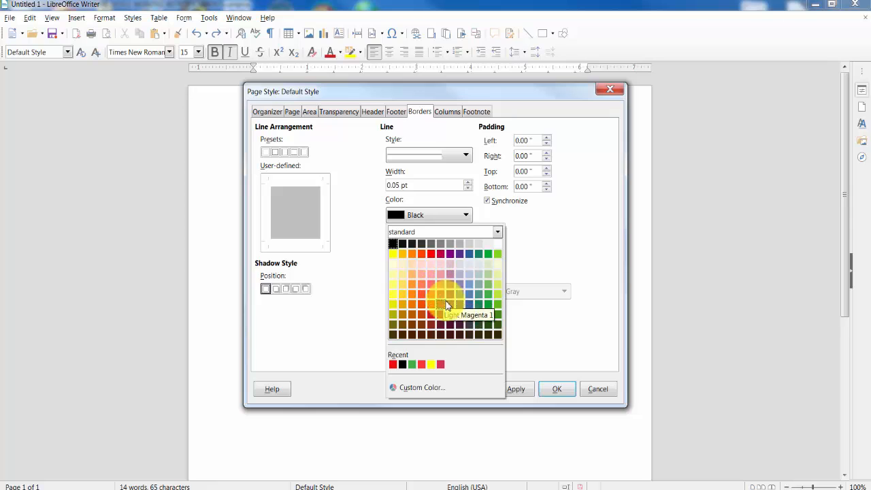
{"action": "left_click", "coordinate": [468, 306]}
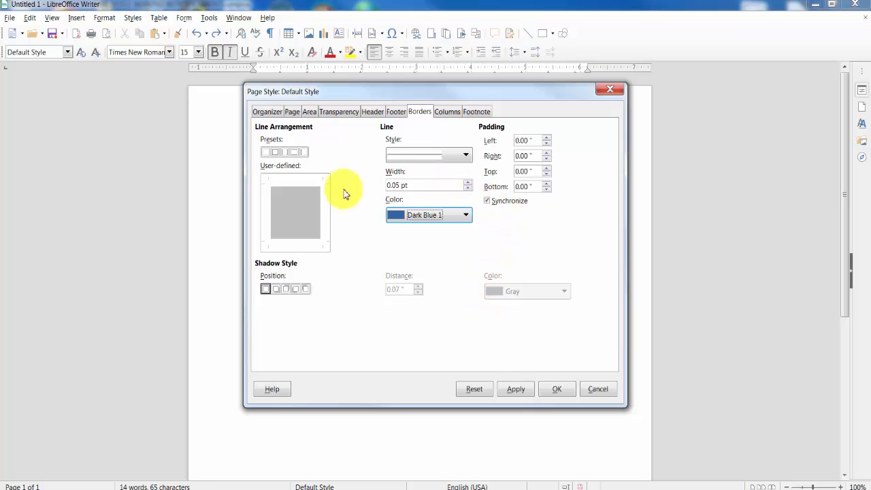
{"action": "left_click", "coordinate": [467, 156]}
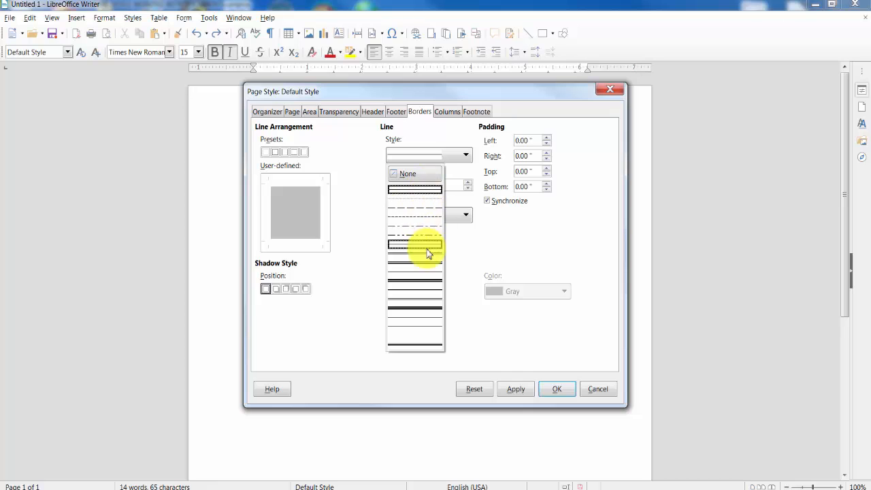
{"action": "left_click", "coordinate": [437, 194]}
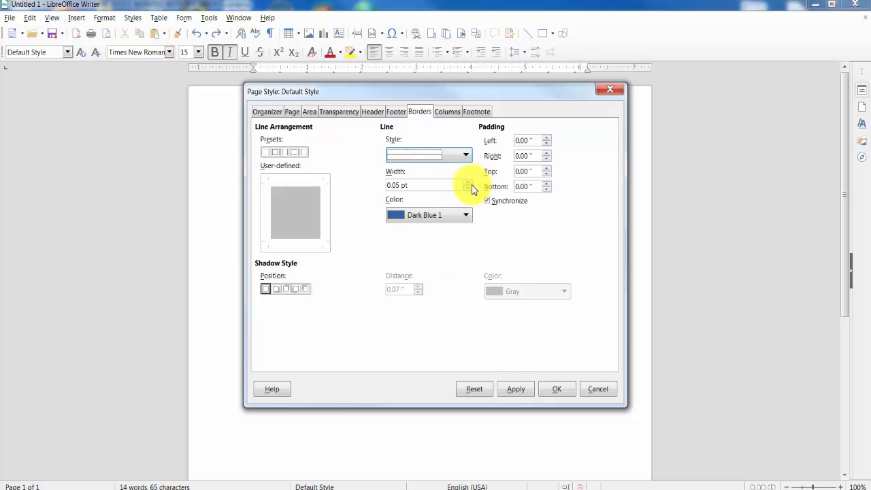
{"action": "left_click", "coordinate": [469, 183]}
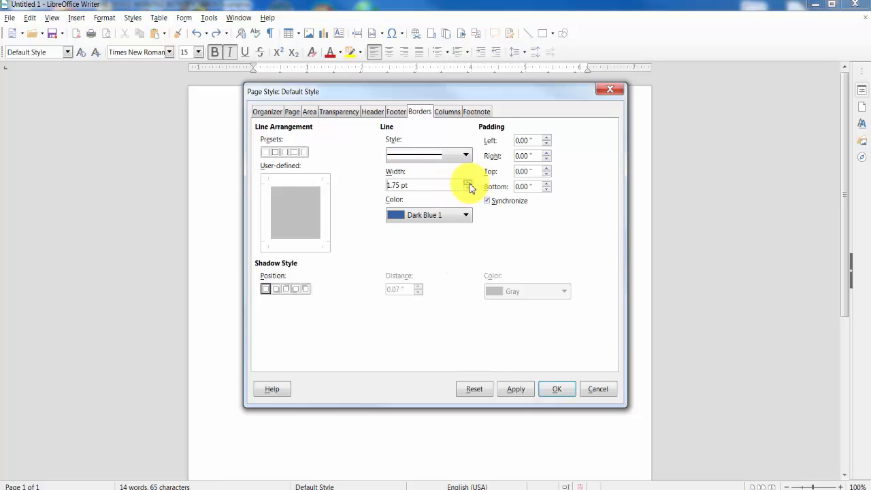
{"action": "left_click", "coordinate": [468, 182]}
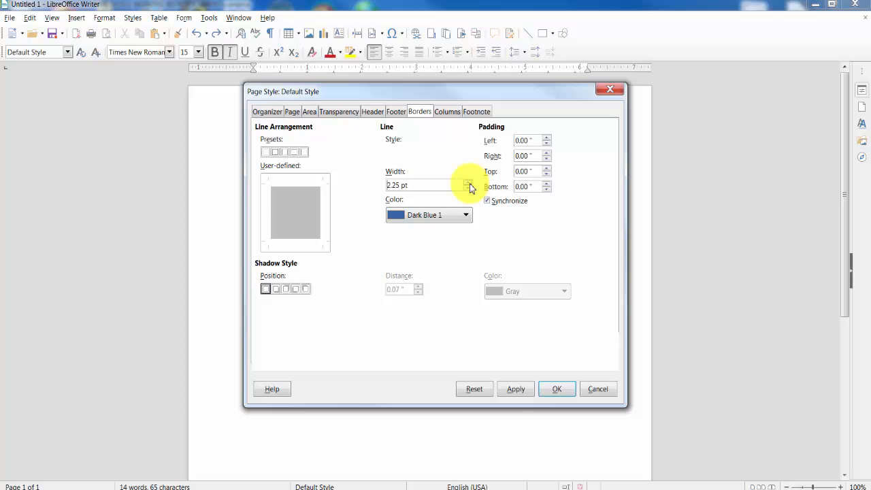
Put the border around all four sides of the page and apply the page style changes
{"action": "left_click", "coordinate": [276, 156]}
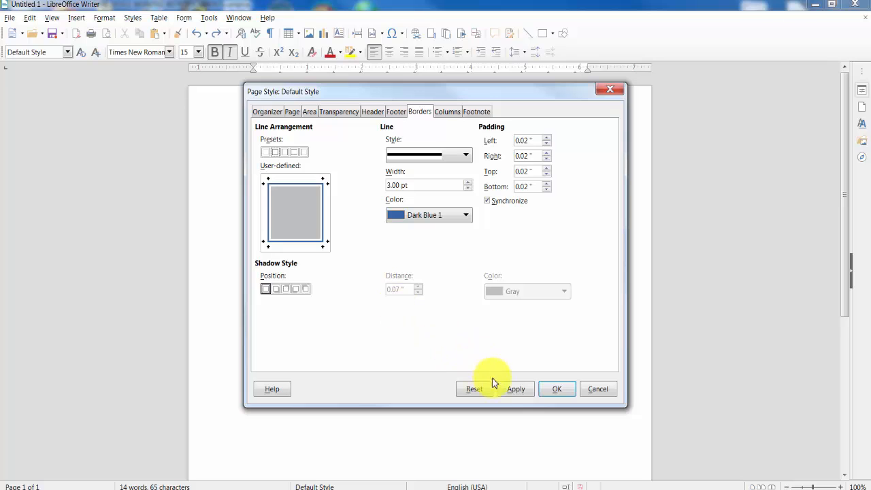
{"action": "left_click", "coordinate": [509, 392]}
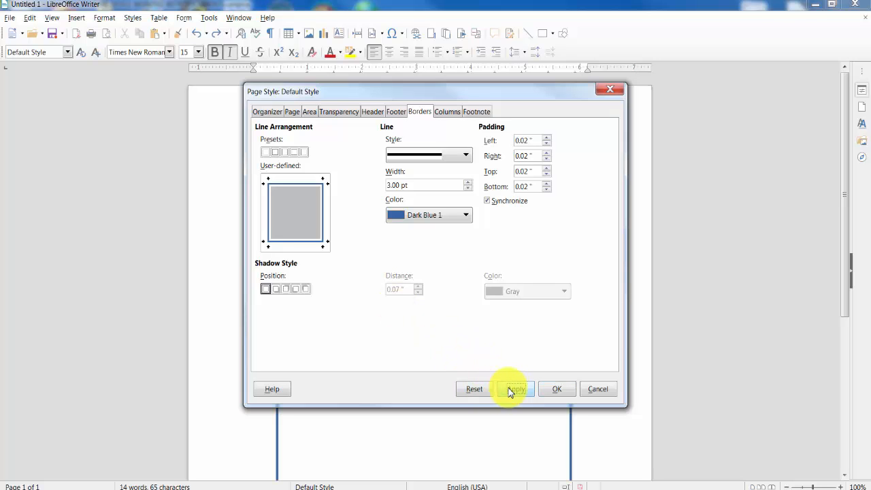
{"action": "left_click", "coordinate": [557, 392]}
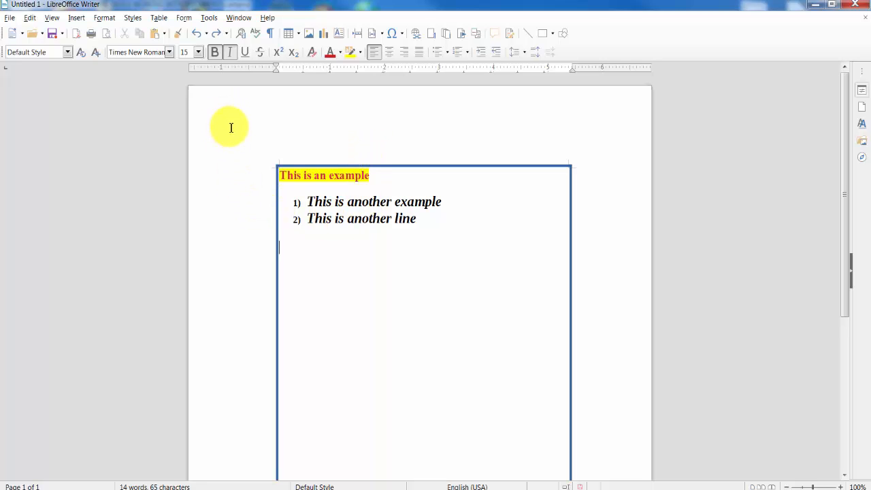
{"action": "left_click", "coordinate": [10, 19]}
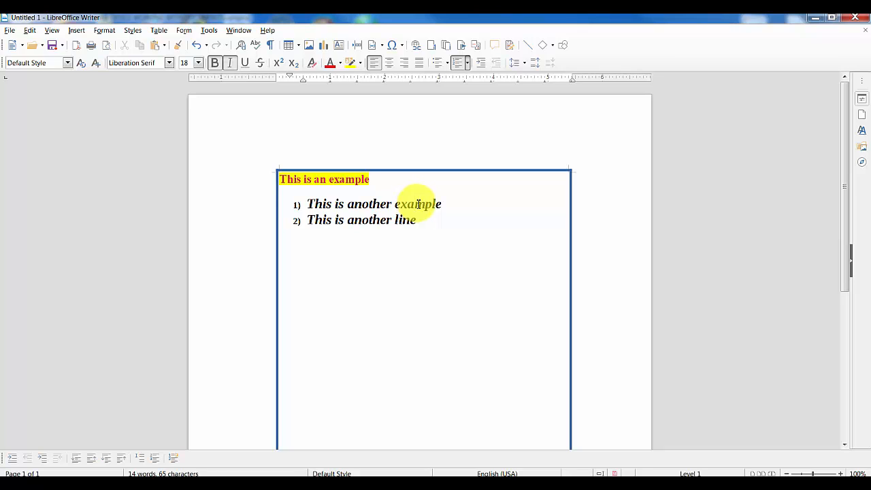
Misspell "example" as "exmple" in the first list item and correct it with the spelling suggestion "example"
{"action": "key", "text": "BackSpace"}
{"action": "left_click", "coordinate": [409, 203]}
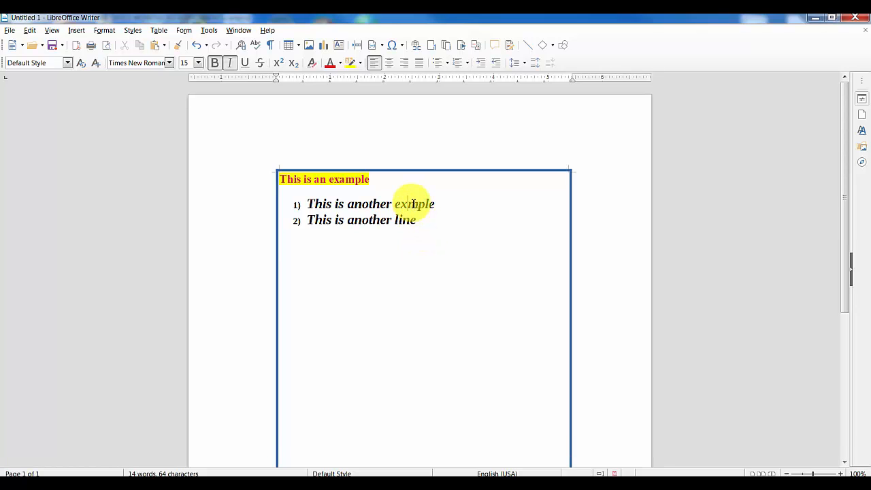
{"action": "right_click", "coordinate": [413, 203]}
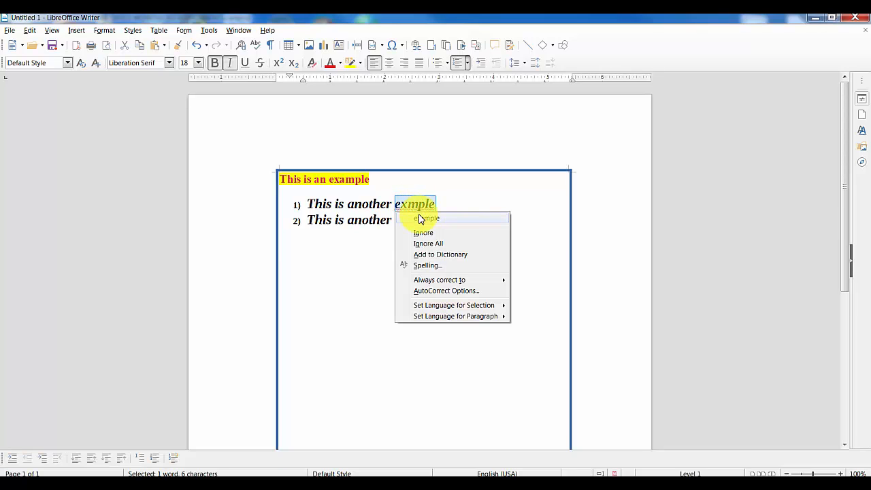
{"action": "left_click", "coordinate": [421, 220]}
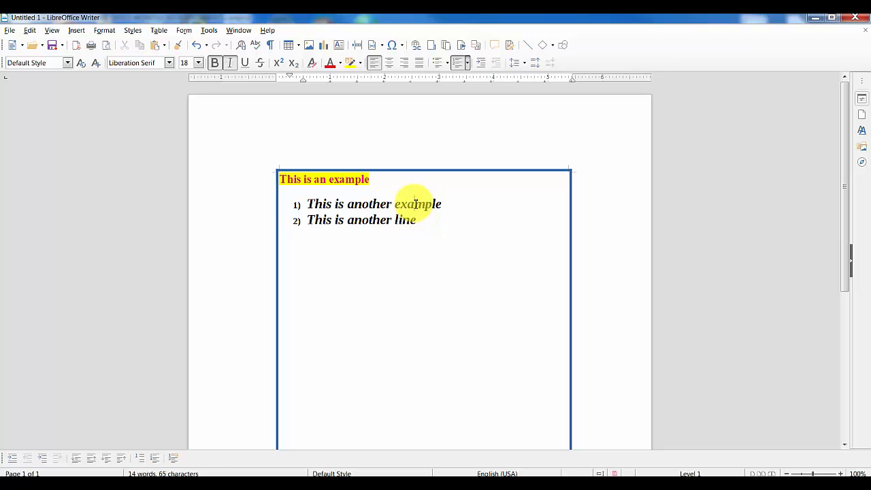
Replace the word "example" in the first list item with its suggested synonym "model"
{"action": "double_click", "coordinate": [415, 204]}
{"action": "right_click", "coordinate": [415, 204]}
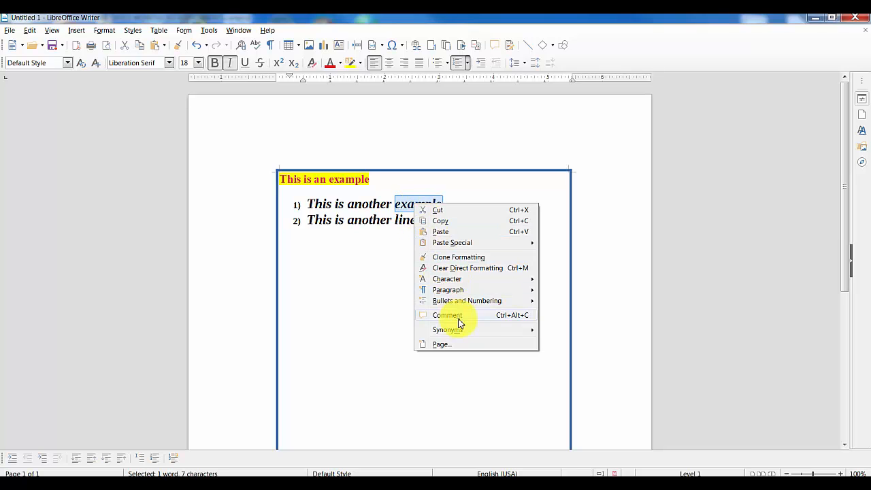
{"action": "mouse_move", "coordinate": [459, 330]}
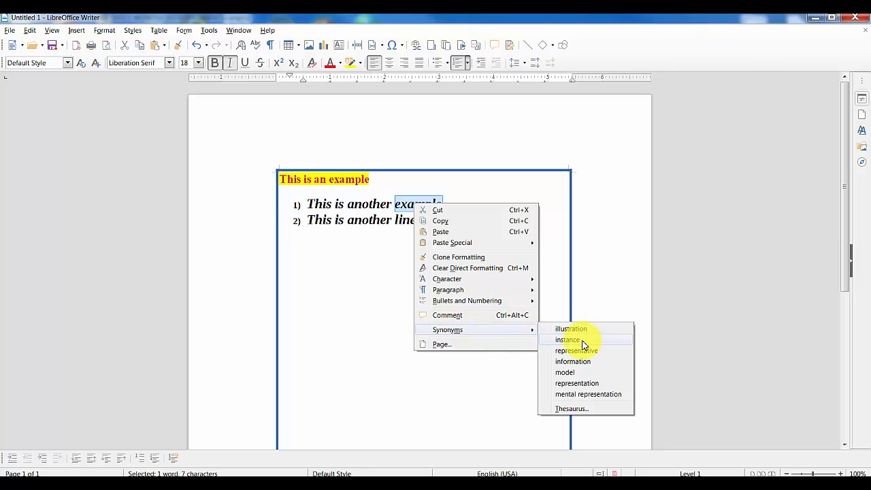
{"action": "left_click", "coordinate": [571, 374]}
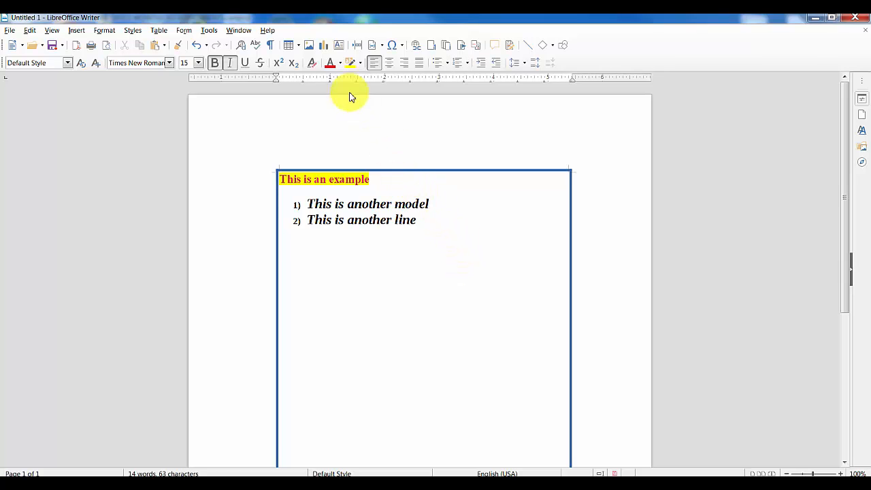
Preview the printed page, check the print settings without printing, and return to the document
{"action": "left_click", "coordinate": [106, 46]}
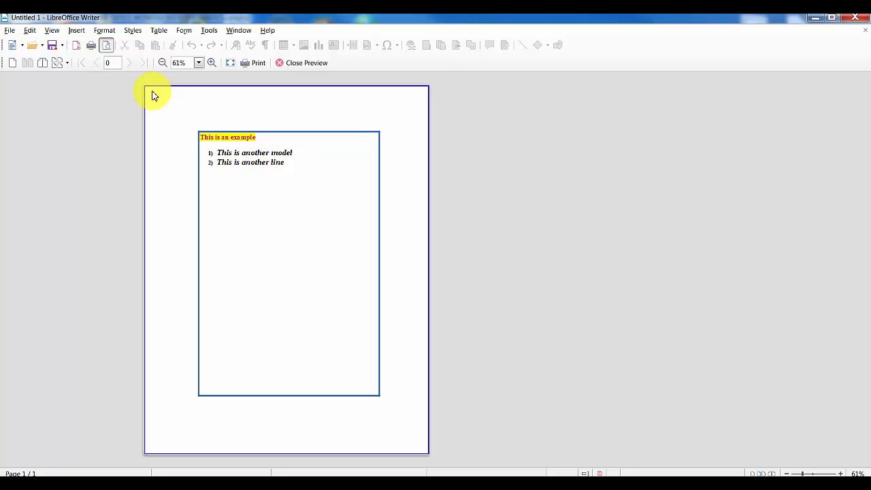
{"action": "left_click", "coordinate": [91, 44]}
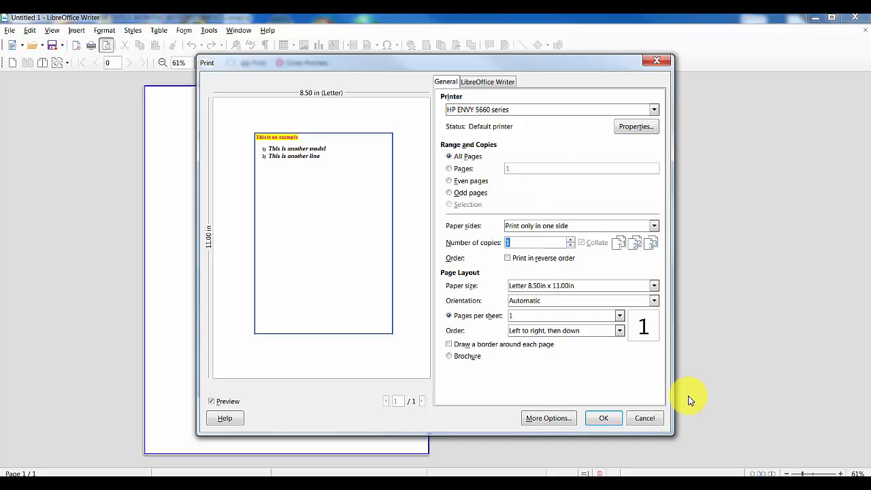
{"action": "left_click", "coordinate": [635, 418]}
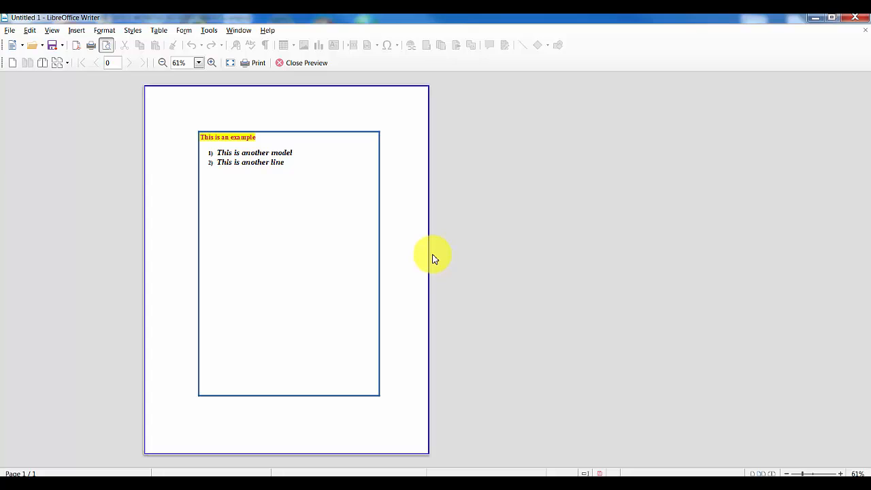
{"action": "key", "text": "Escape"}
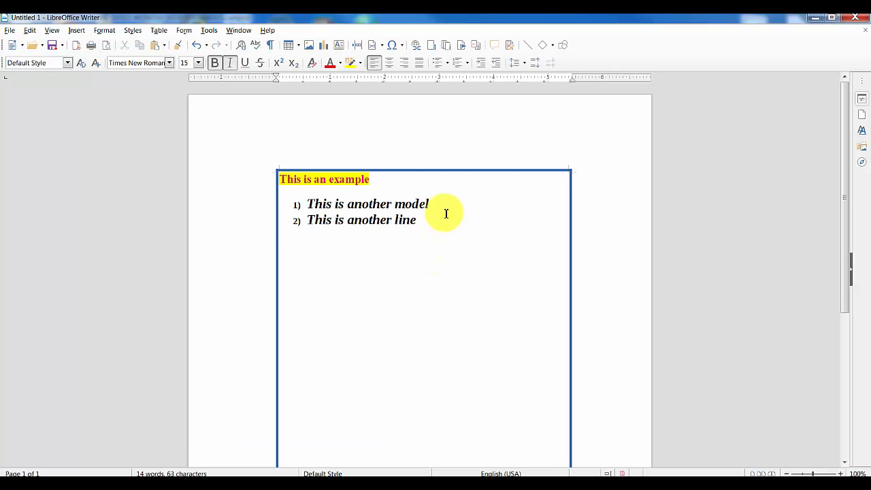